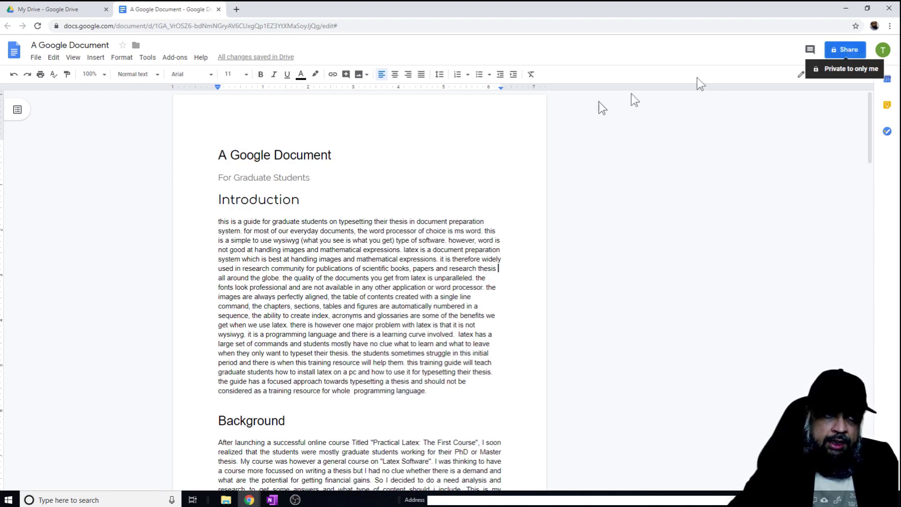
Open the File menu and confirm Email collaborators is greyed out.
click(35, 58)
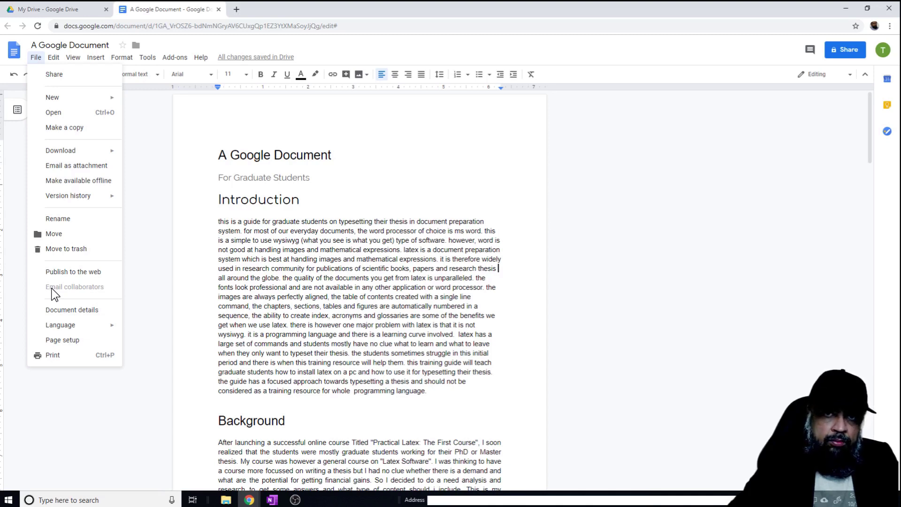
Open Share, keep Can edit permission, and paste the collaborator's e-mail address as recipient.
click(587, 203)
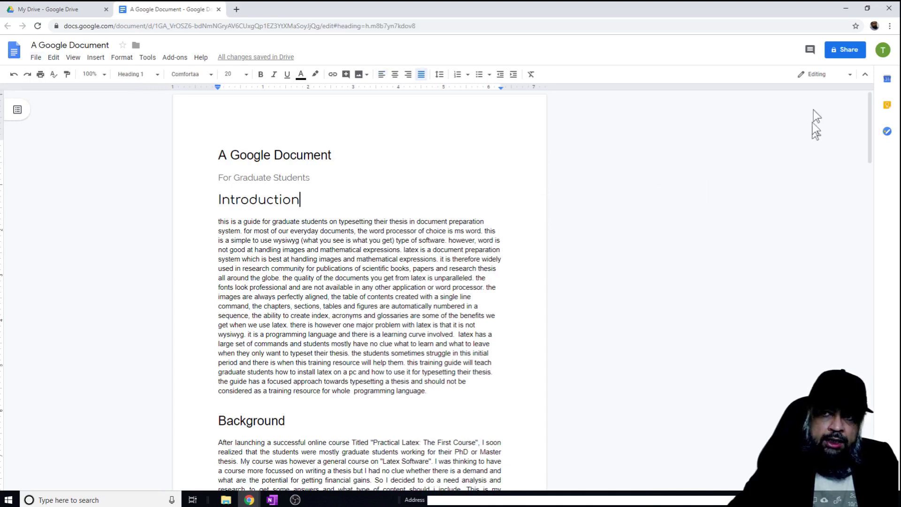
click(848, 55)
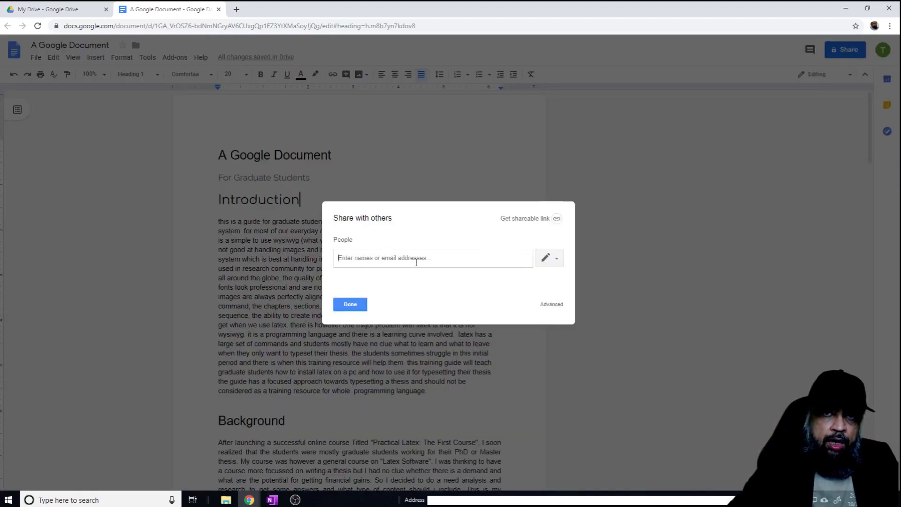
click(558, 261)
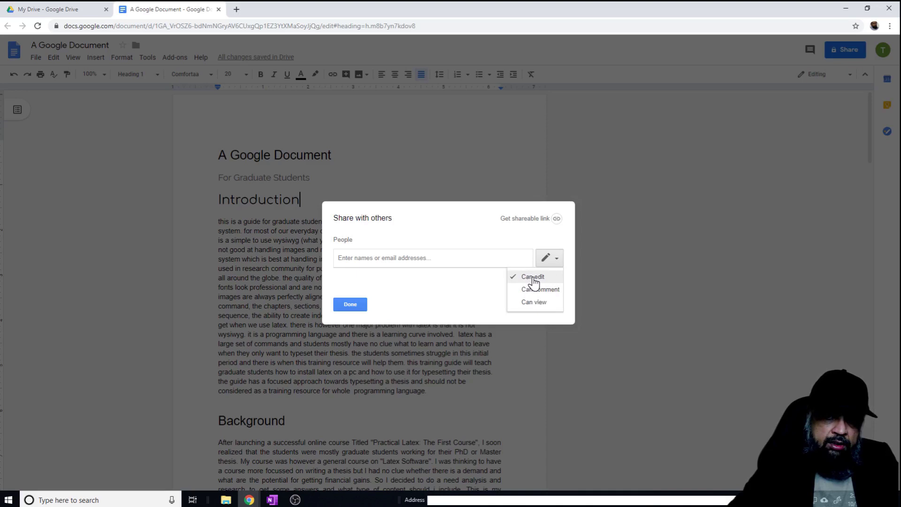
click(533, 278)
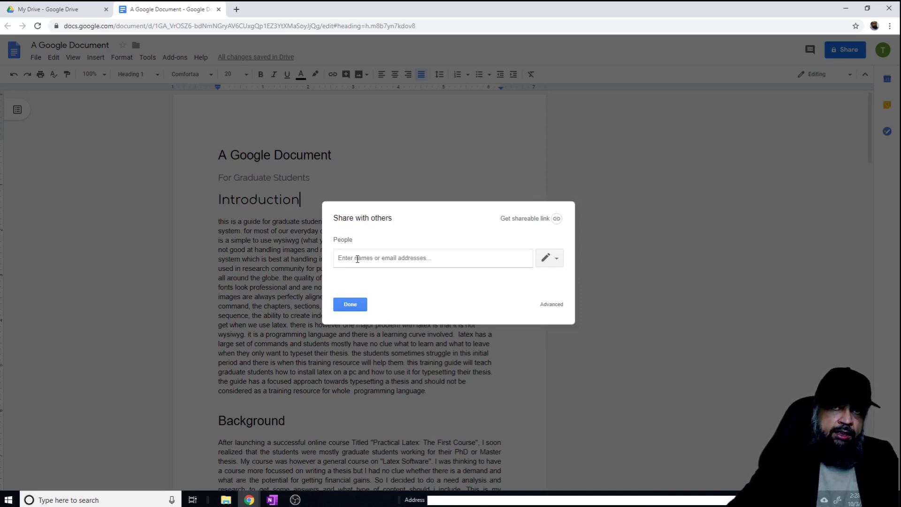
key(ctrl+v)
Write 'Hi' in the invitation's Add a note box.
click(352, 283)
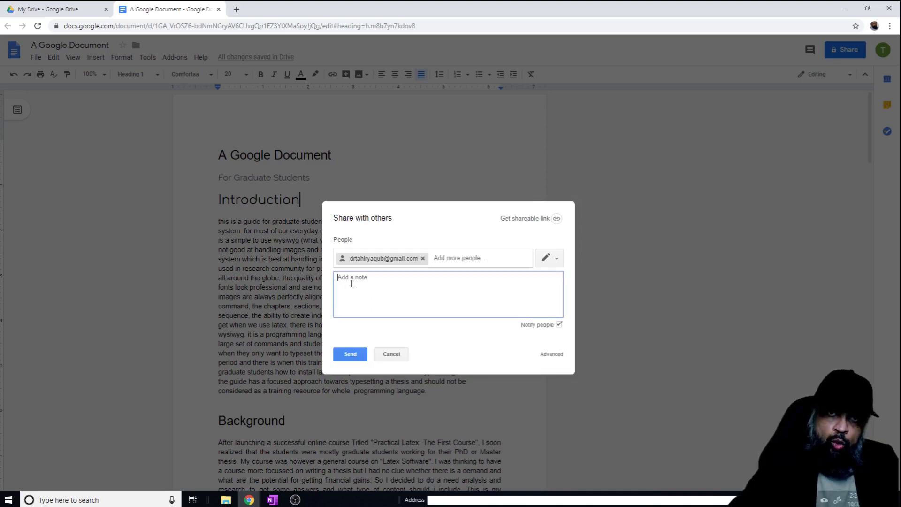
text(Hi)
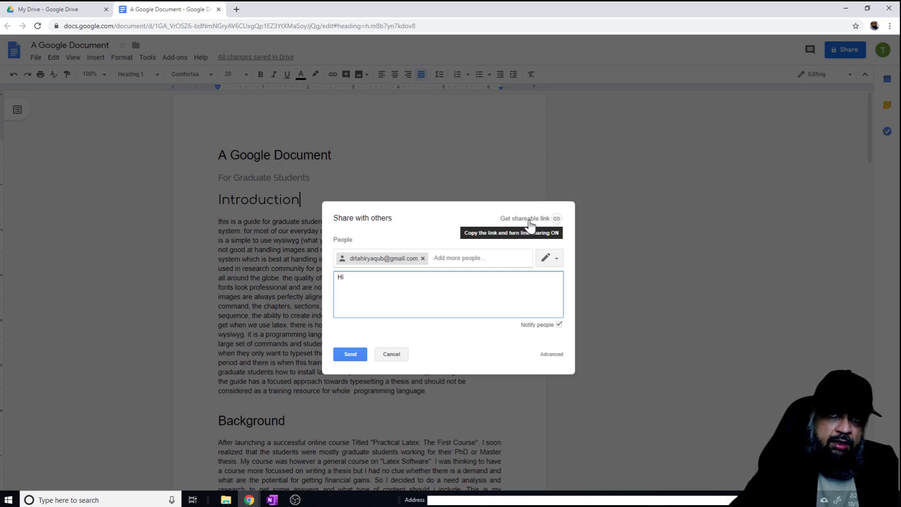
Send the edit invitation and confirm Email collaborators is now enabled in the File menu.
click(350, 358)
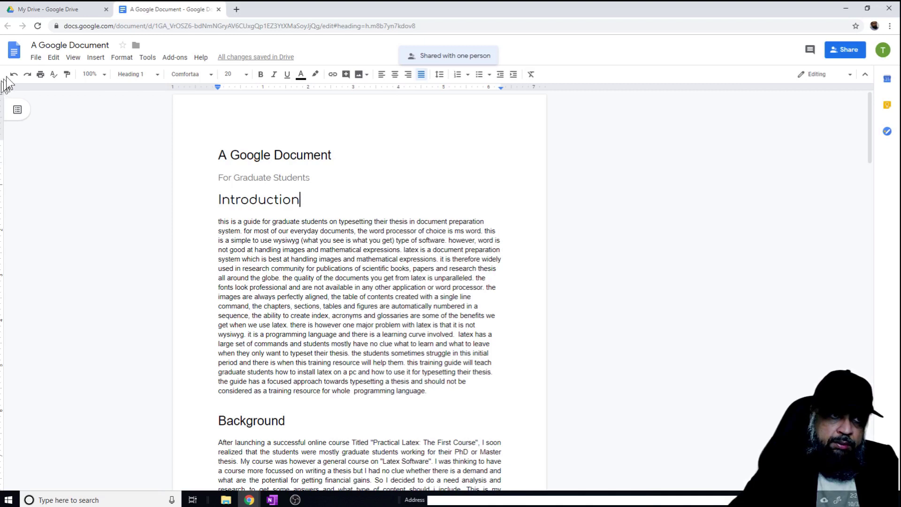
click(37, 58)
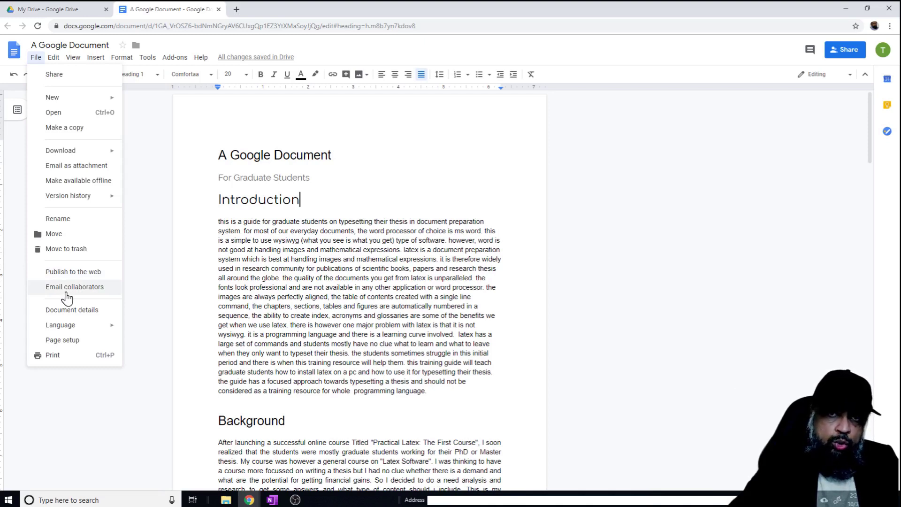
click(617, 252)
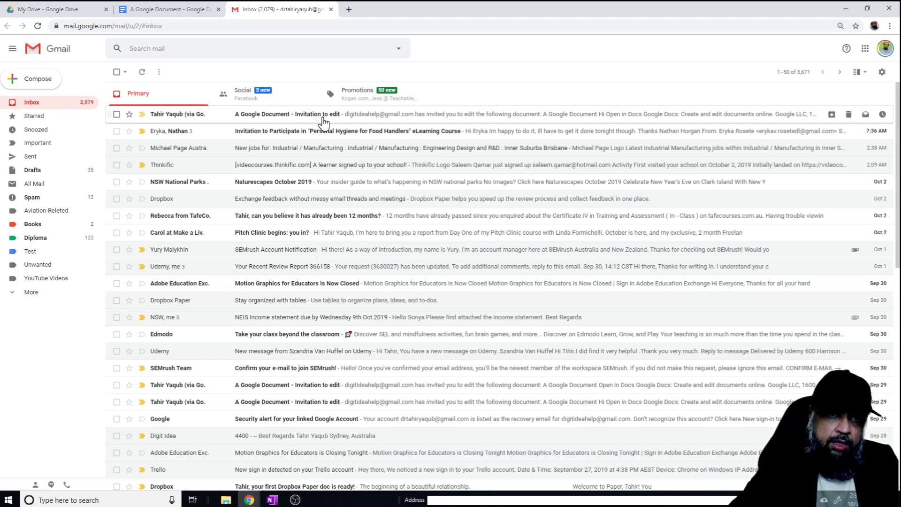
Read the 'A Google Document – Invitation to edit' email, then return to the document tab.
click(323, 118)
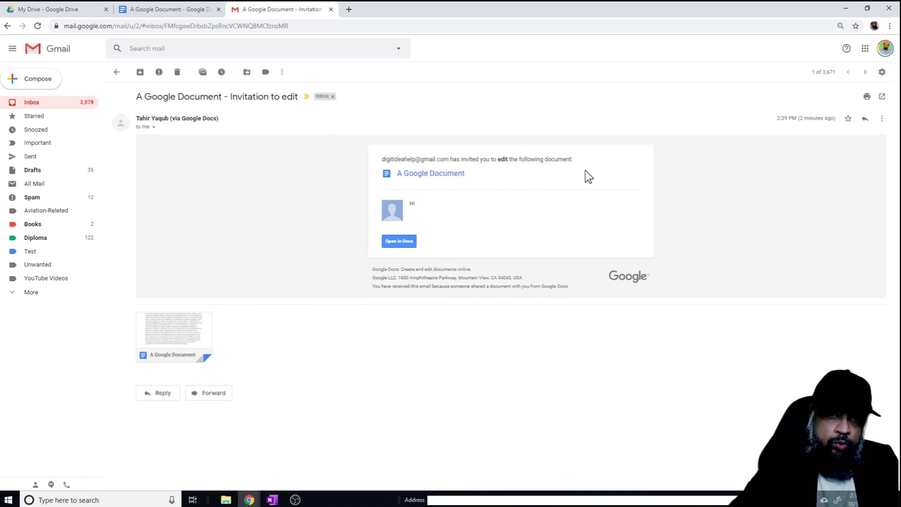
key(ctrl+shift+Tab)
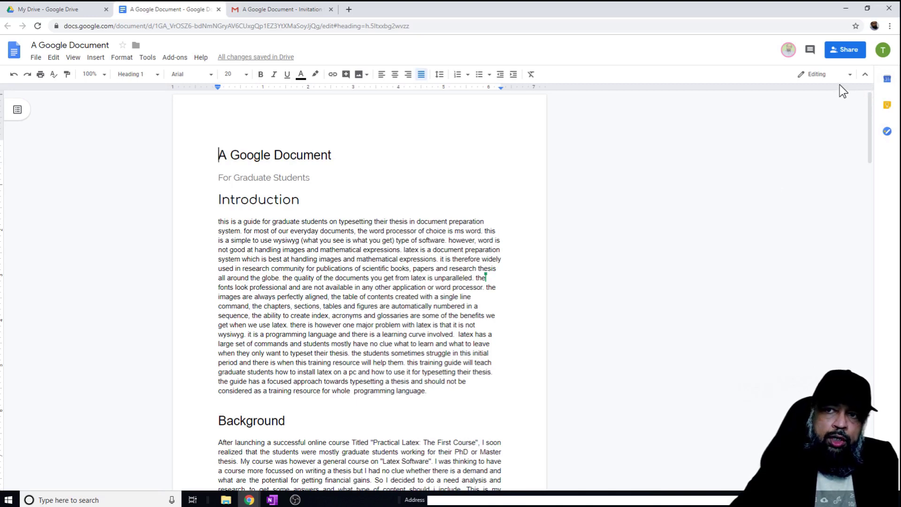
Bring up the Advanced sharing settings from the Share dialog.
click(851, 52)
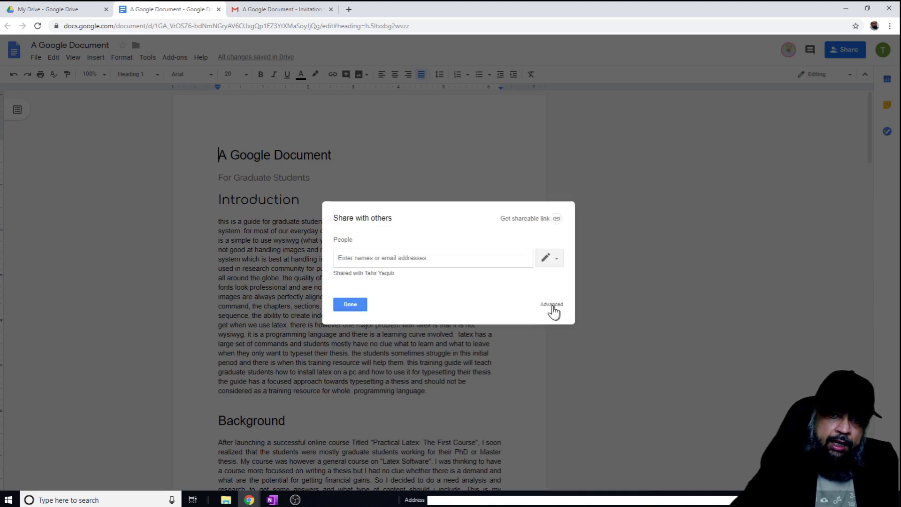
click(553, 305)
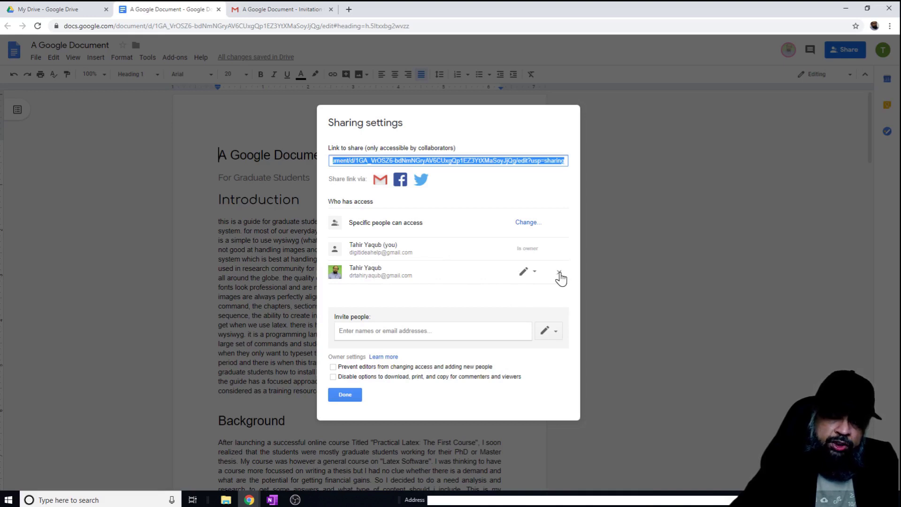
Make the collaborator the owner, then give ownership back to your own account.
click(537, 274)
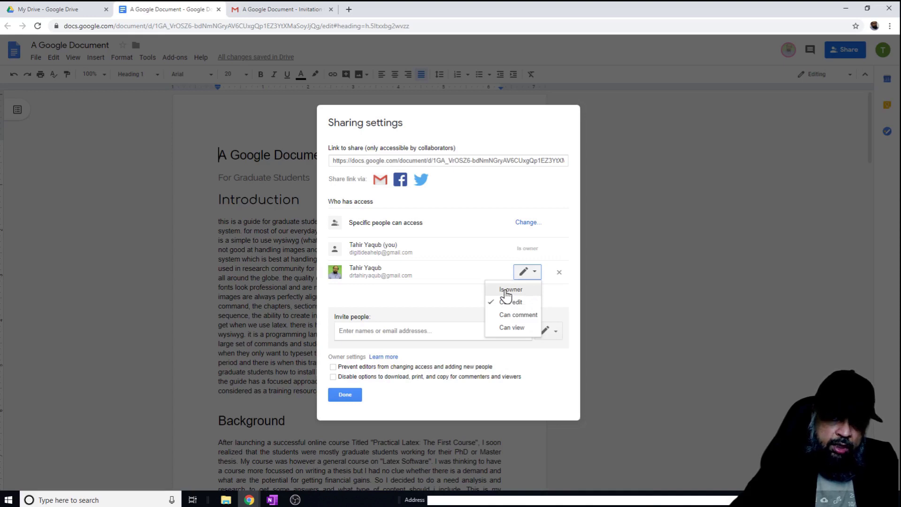
click(510, 290)
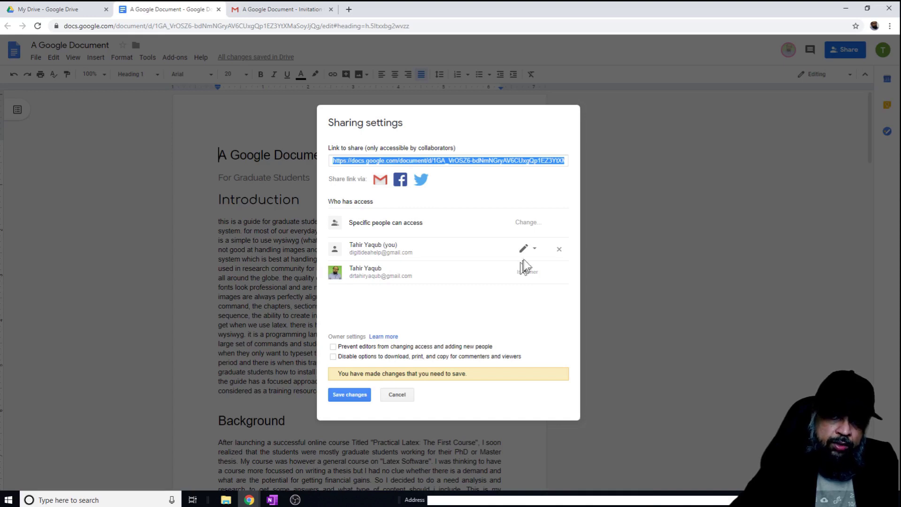
click(534, 249)
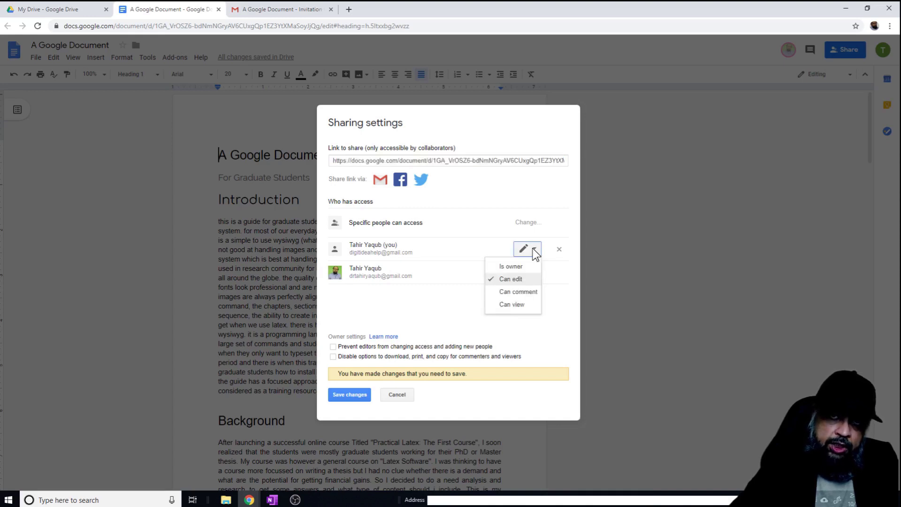
click(511, 266)
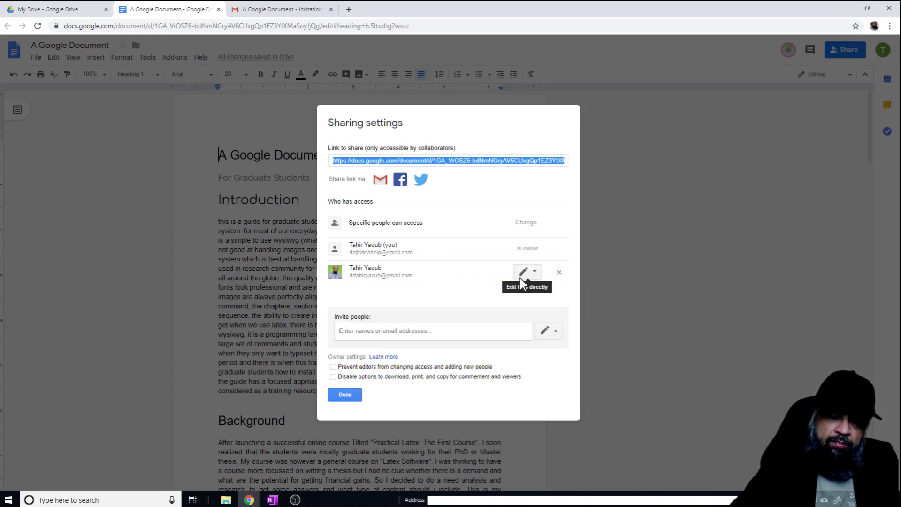
Expand the invite-people options and inspect the share link by selecting it.
click(358, 329)
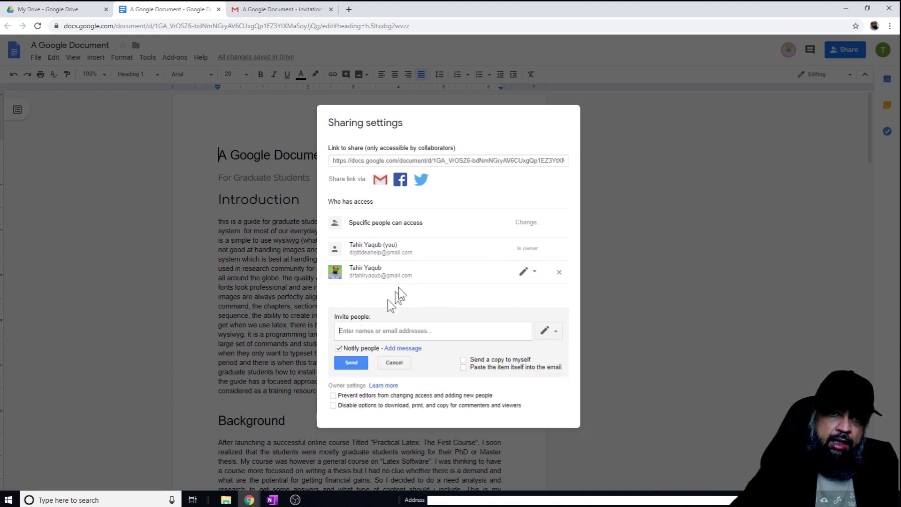
click(493, 161)
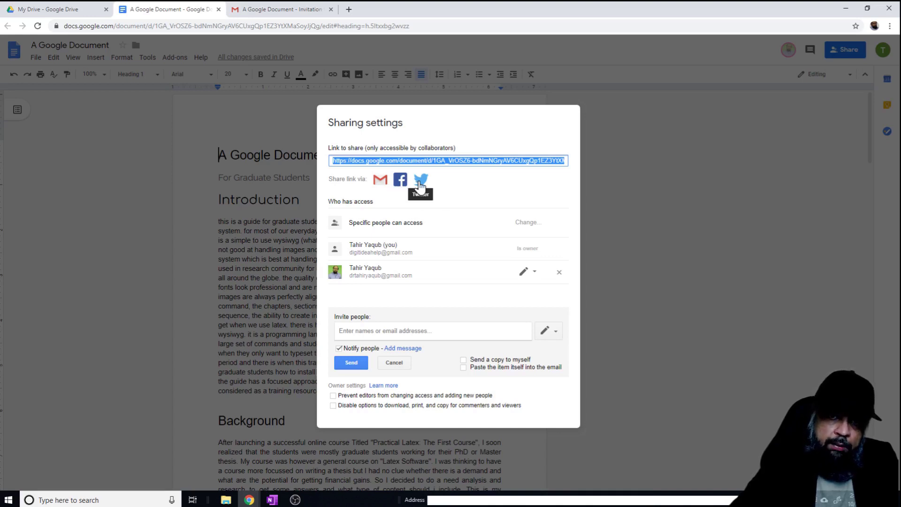
click(470, 197)
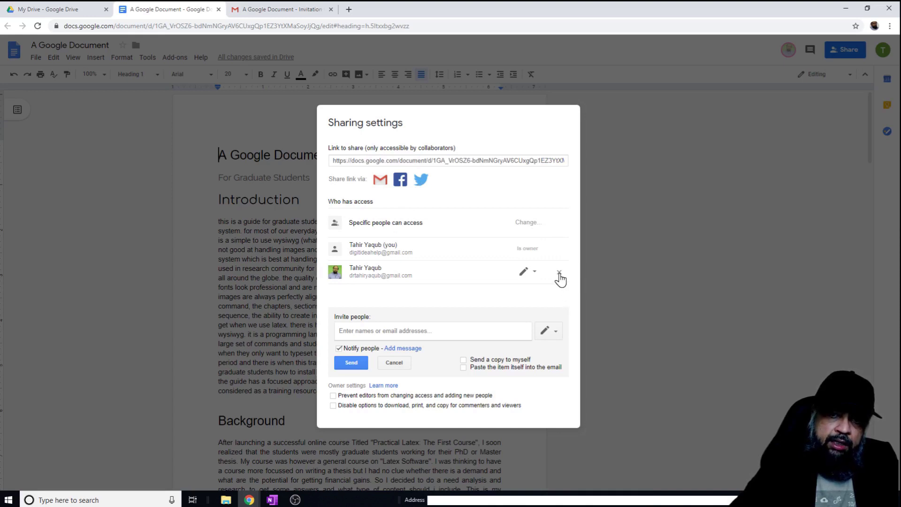
Remove the collaborator's edit access and save the sharing change.
click(559, 272)
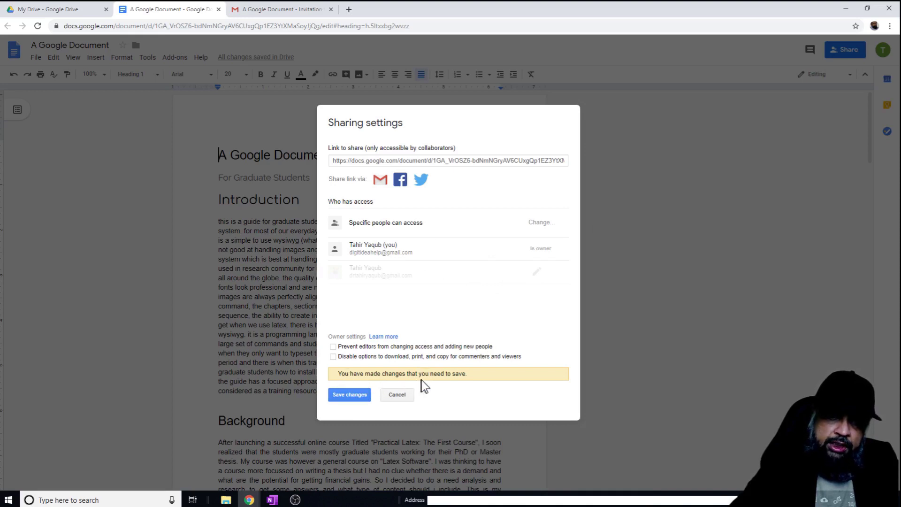
click(350, 395)
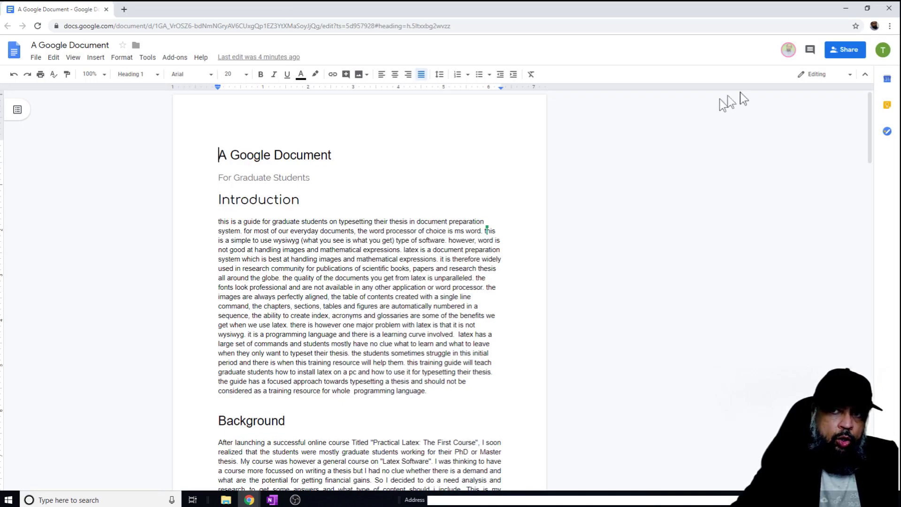
click(36, 59)
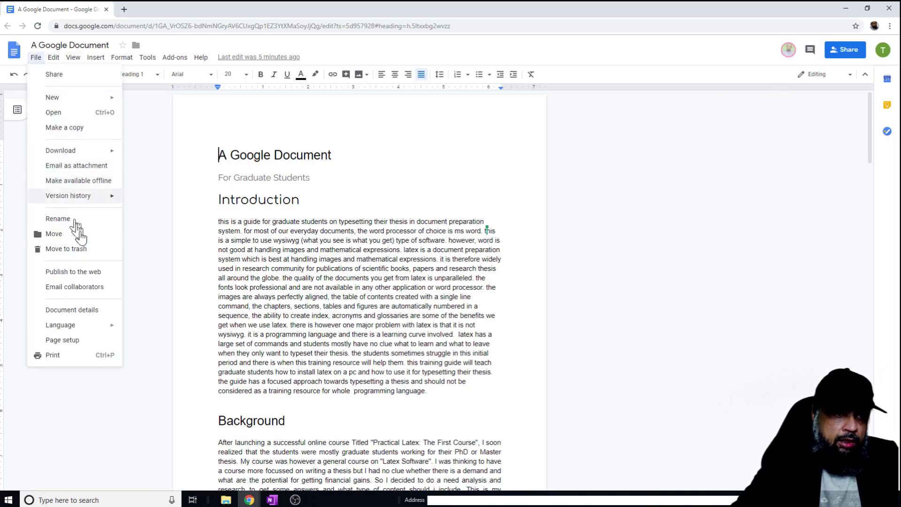
click(58, 286)
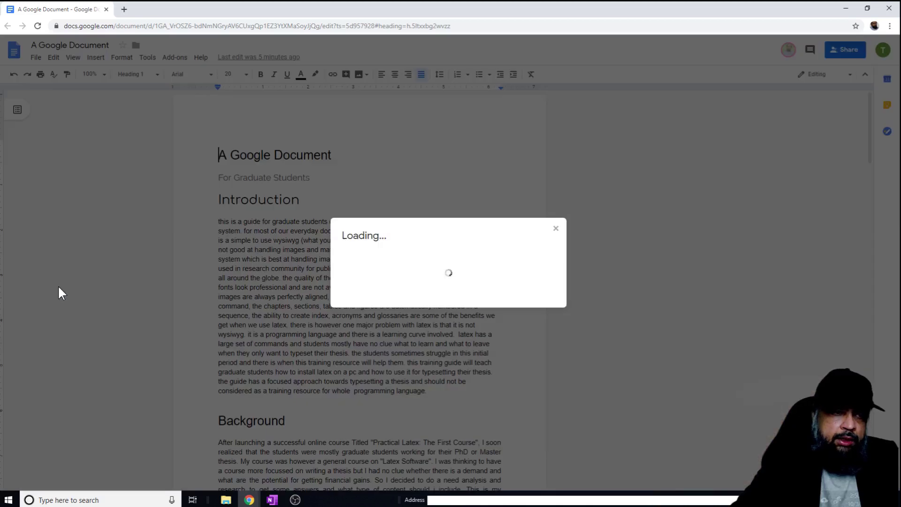
click(357, 240)
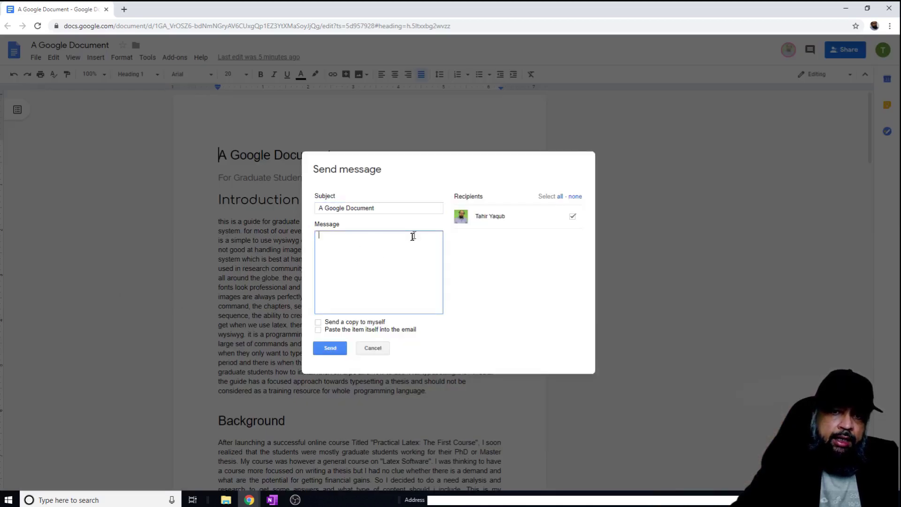
mouse_move(507, 230)
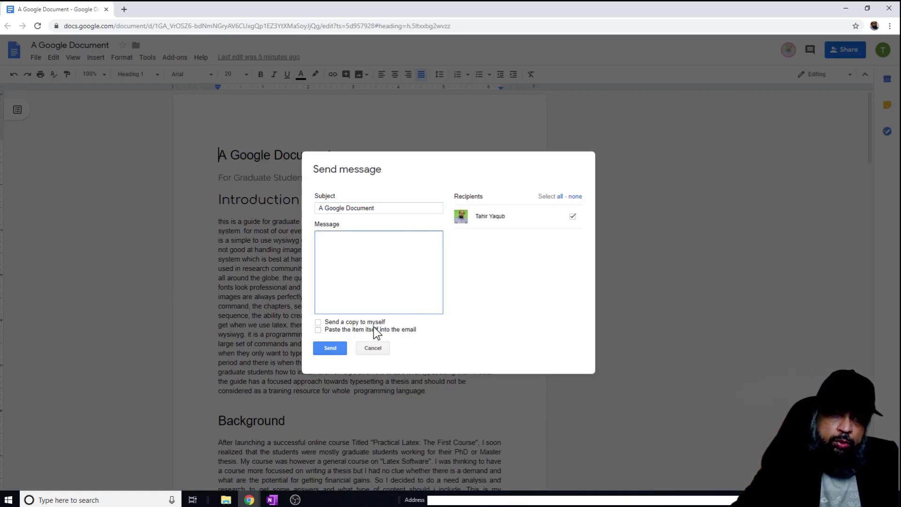
key(Escape)
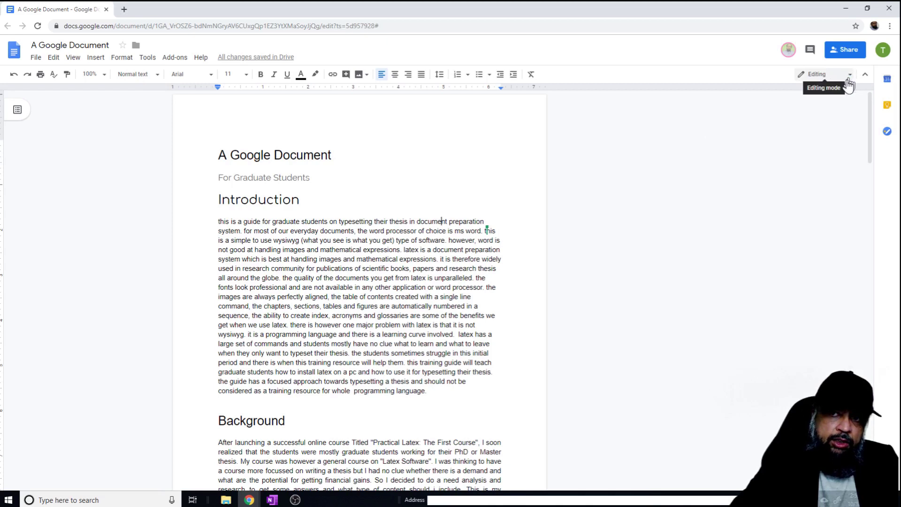
Change the editing mode dropdown from Editing to Suggesting.
click(829, 77)
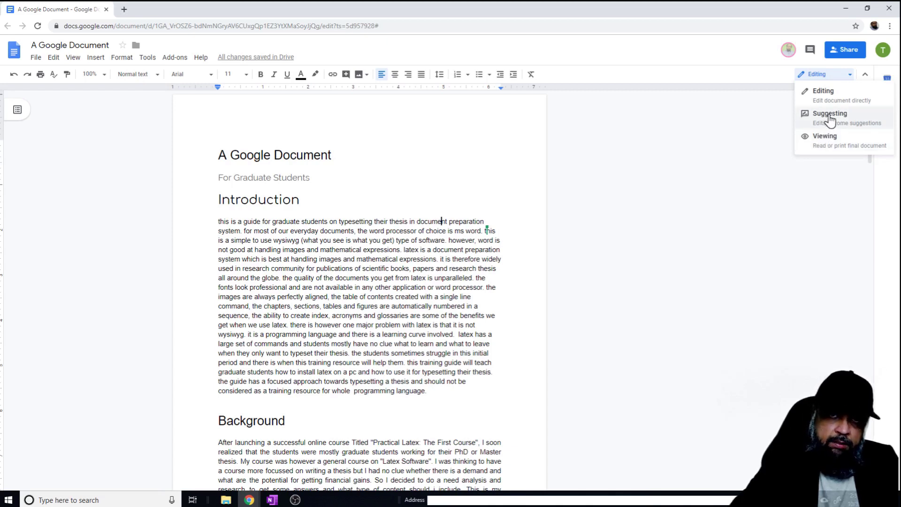
click(829, 117)
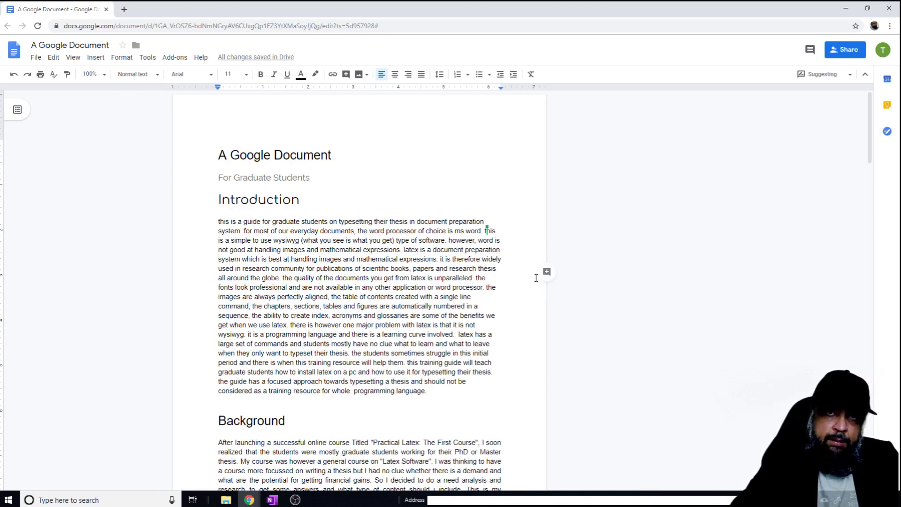
Suggest the insertion 'type something as a suggestion' after 'this' on the Introduction's second line.
click(502, 231)
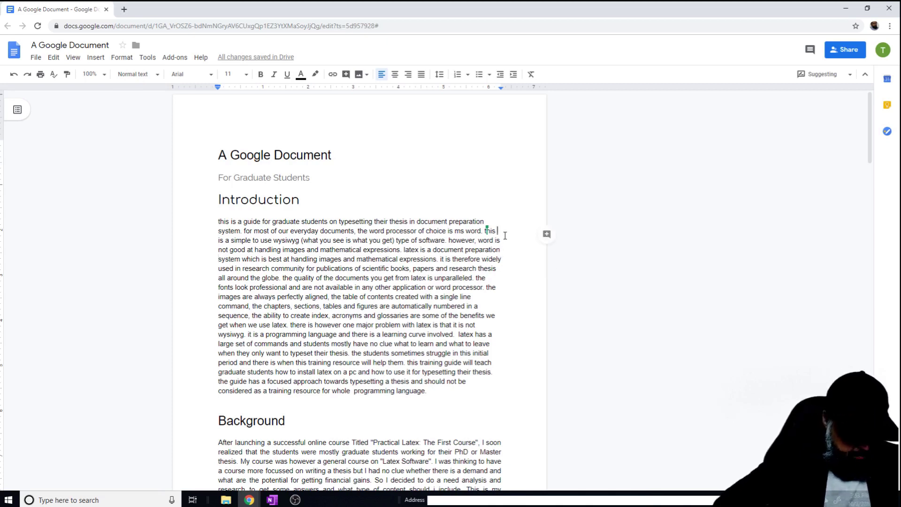
text(type)
text( something su)
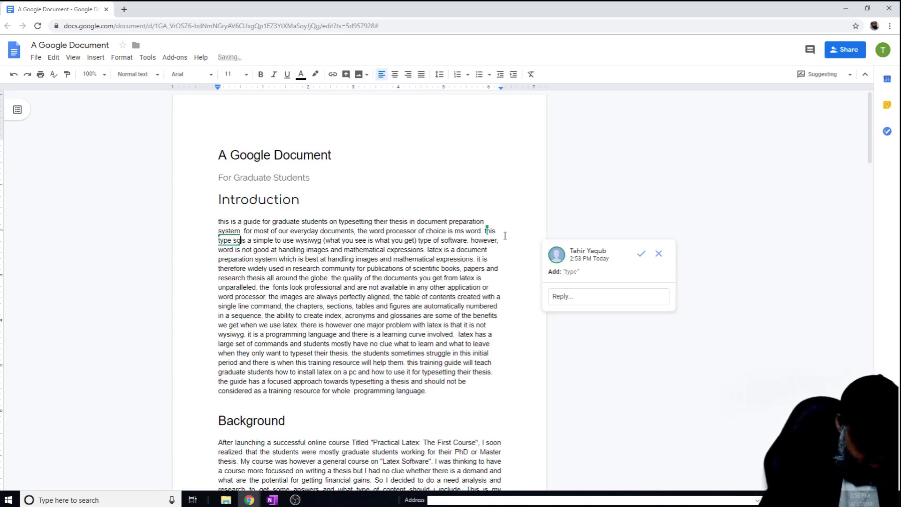
key(BackSpace)
key(BackSpace)
text(as )
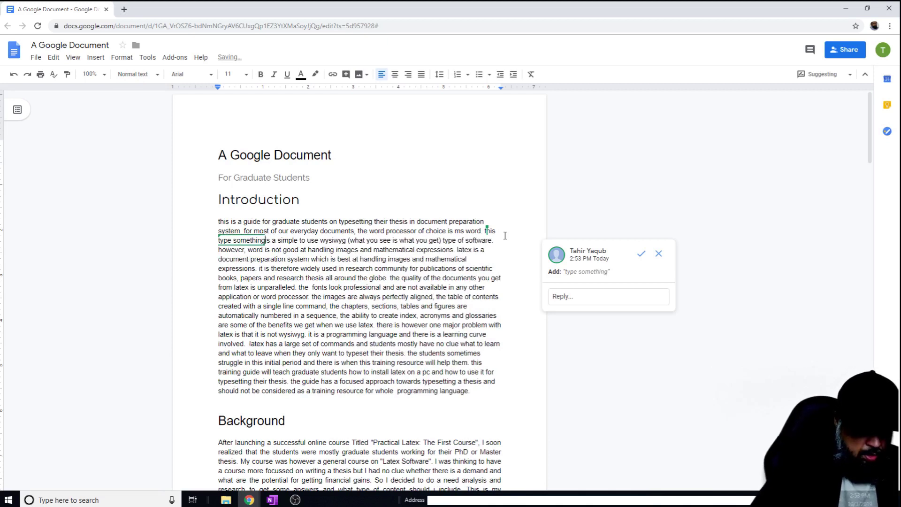
text(a suggesti)
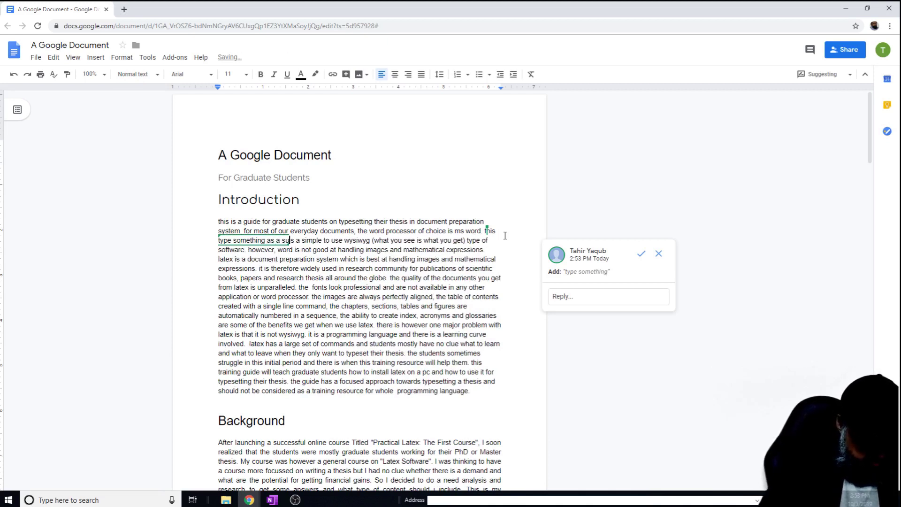
text(on)
click(714, 316)
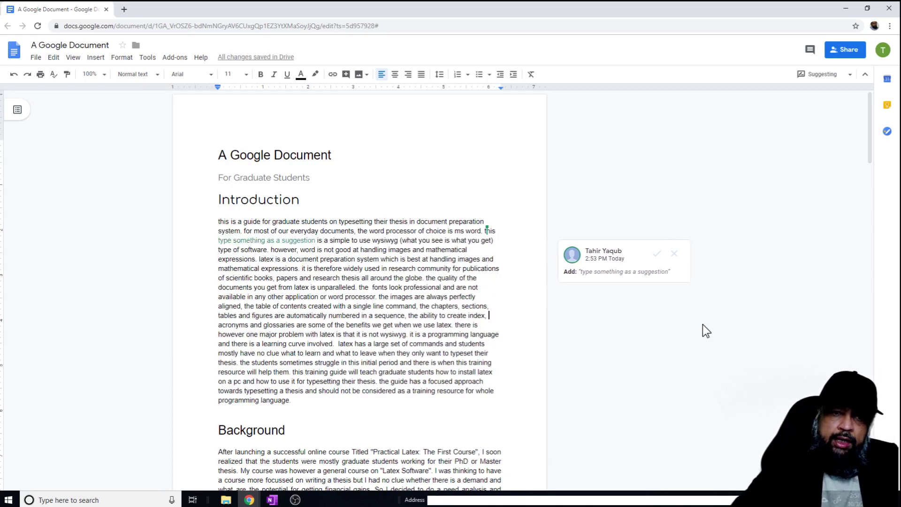